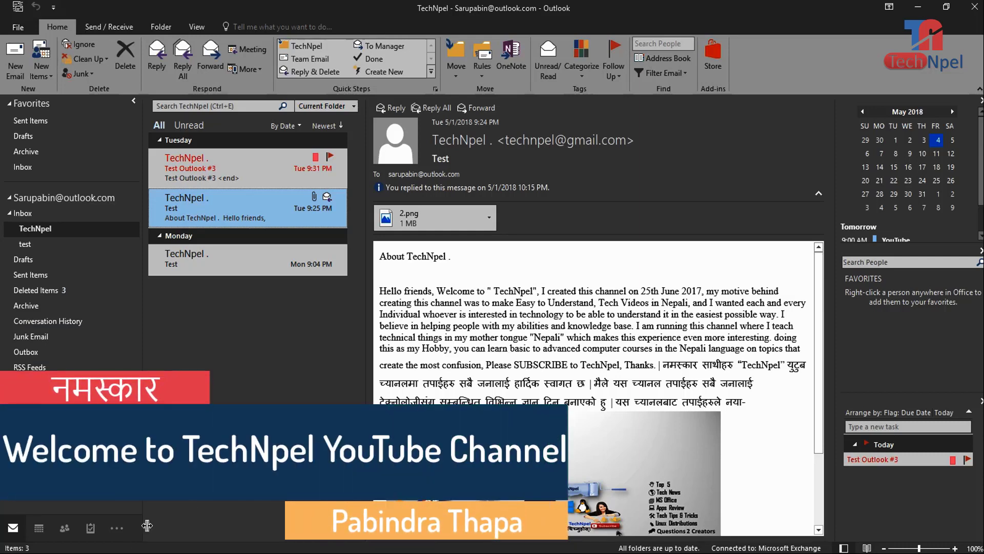
Switch from the inbox to the May 2018 calendar, then to the People contacts list.
left_click(39, 528)
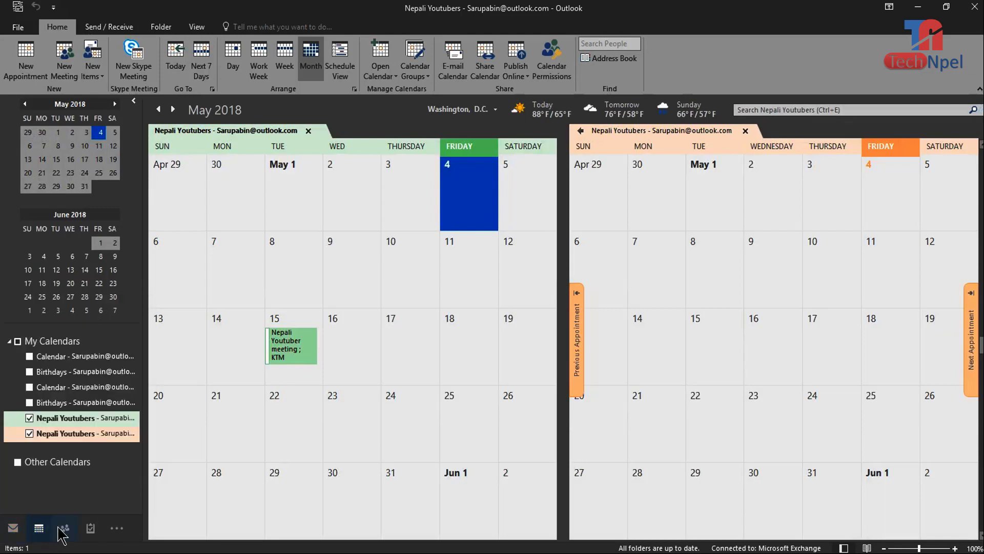
left_click(63, 531)
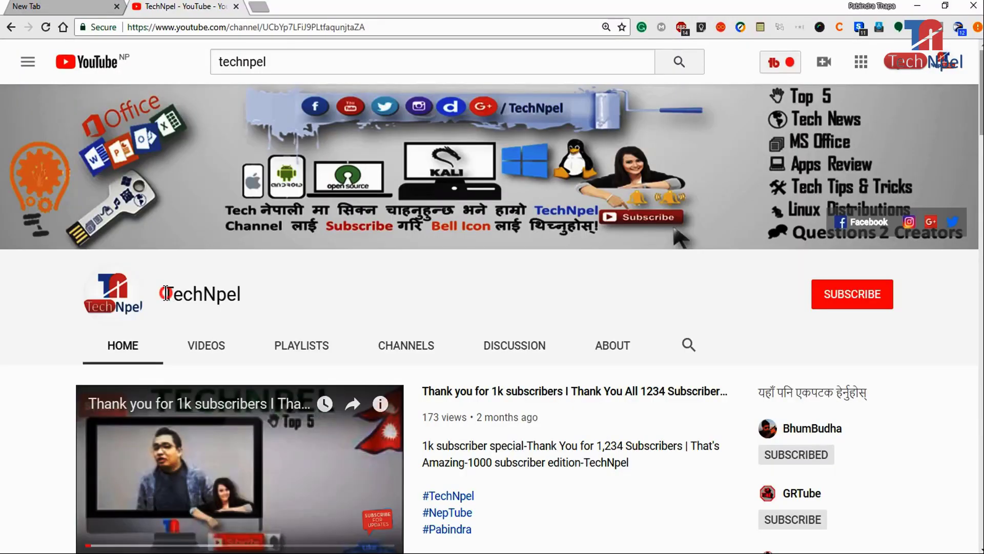
left_click_drag(163, 294, 312, 287)
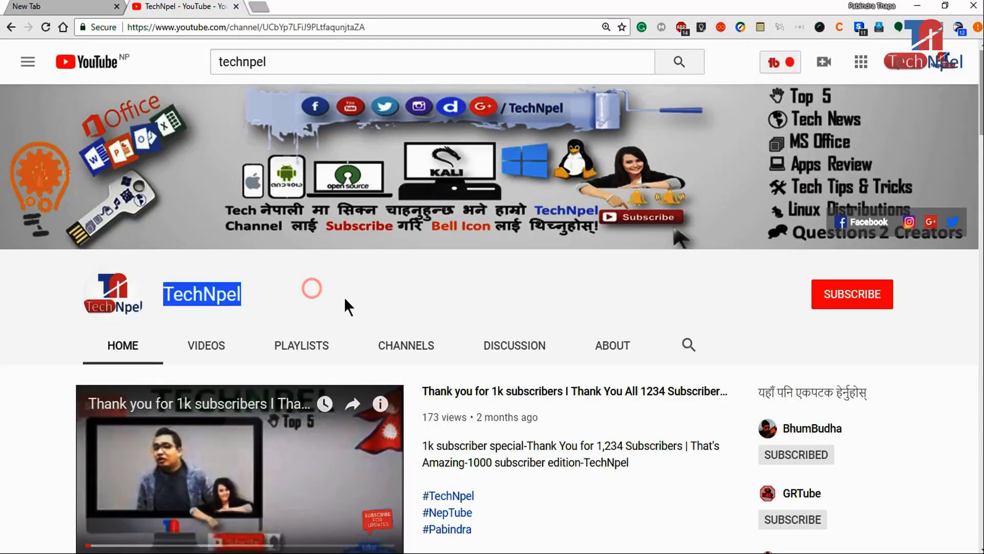
scroll(414, 313, "down", 3)
scroll(416, 315, "down", 2)
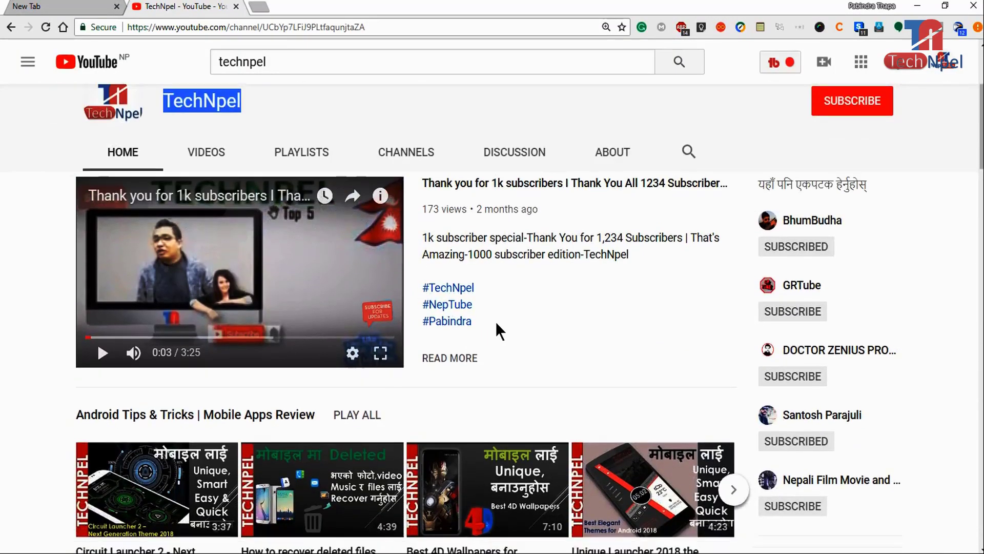
scroll(496, 321, "down", 3)
scroll(497, 327, "down", 2)
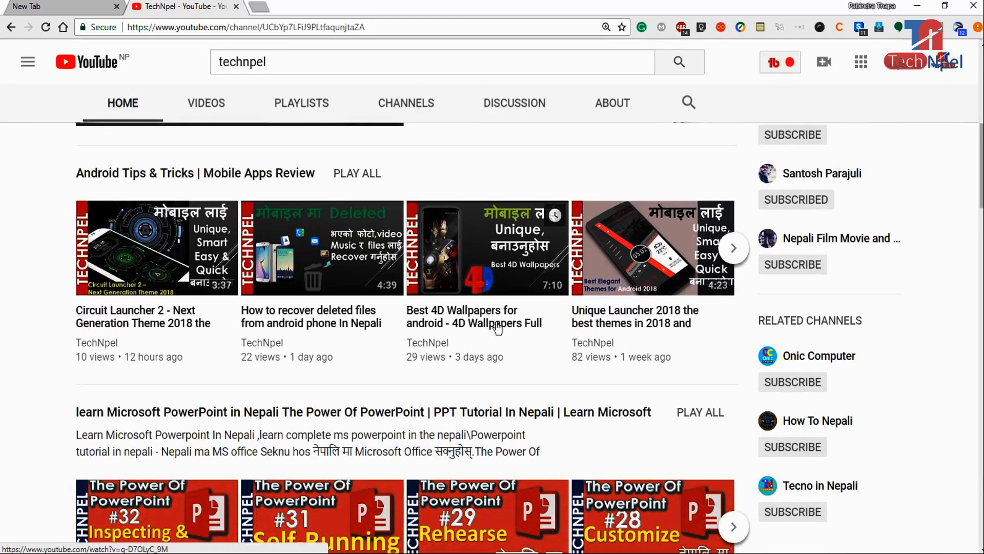
scroll(498, 330, "down", 2)
scroll(498, 324, "down", 2)
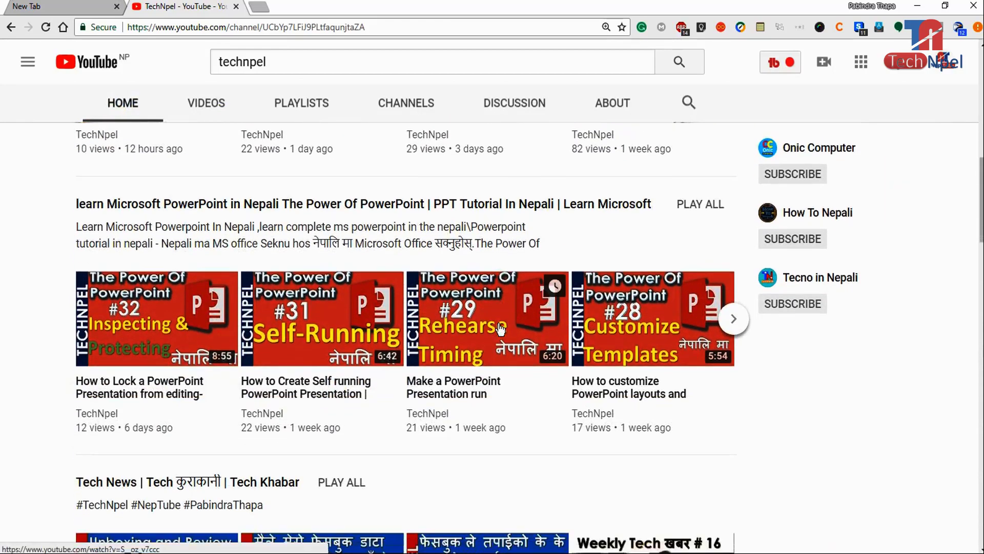
scroll(499, 325, "down", 2)
scroll(500, 333, "down", 1)
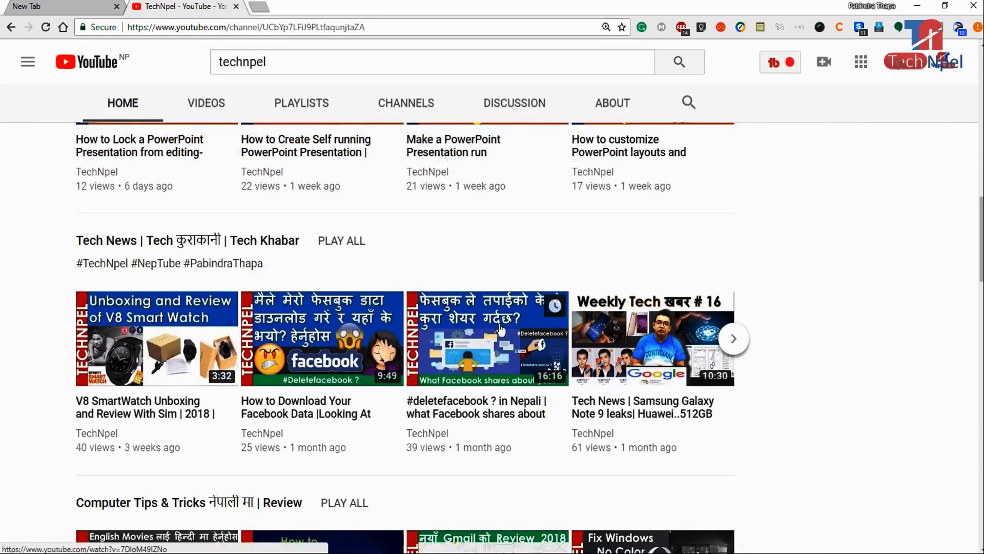
scroll(500, 330, "down", 1)
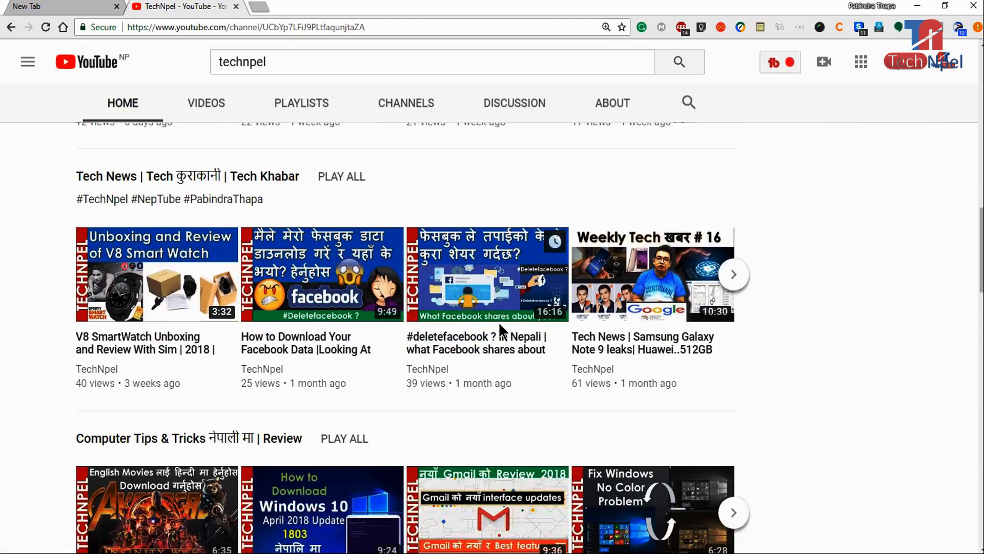
scroll(499, 328, "down", 1)
scroll(500, 328, "down", 1)
scroll(500, 328, "down", 2)
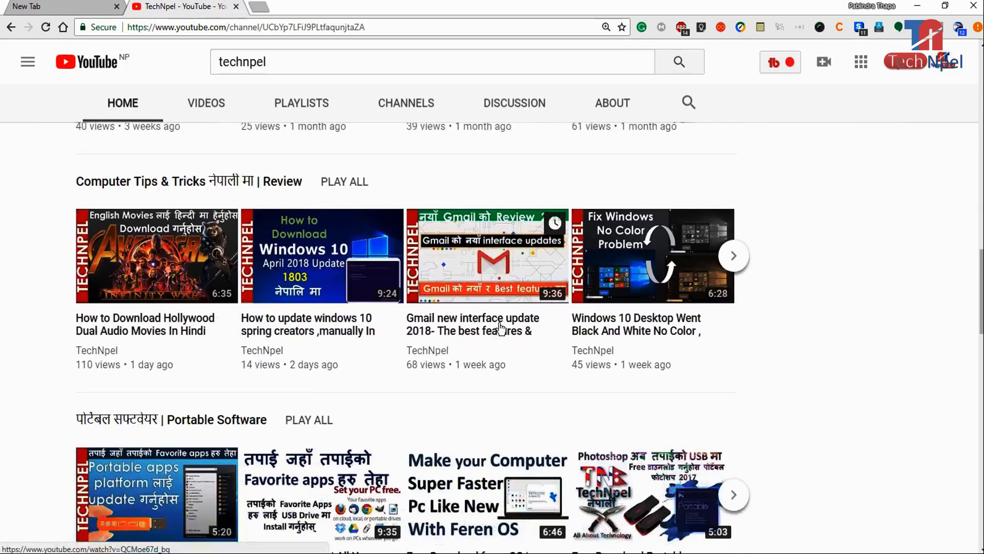
scroll(499, 328, "down", 1)
scroll(500, 328, "down", 1)
scroll(501, 328, "down", 1)
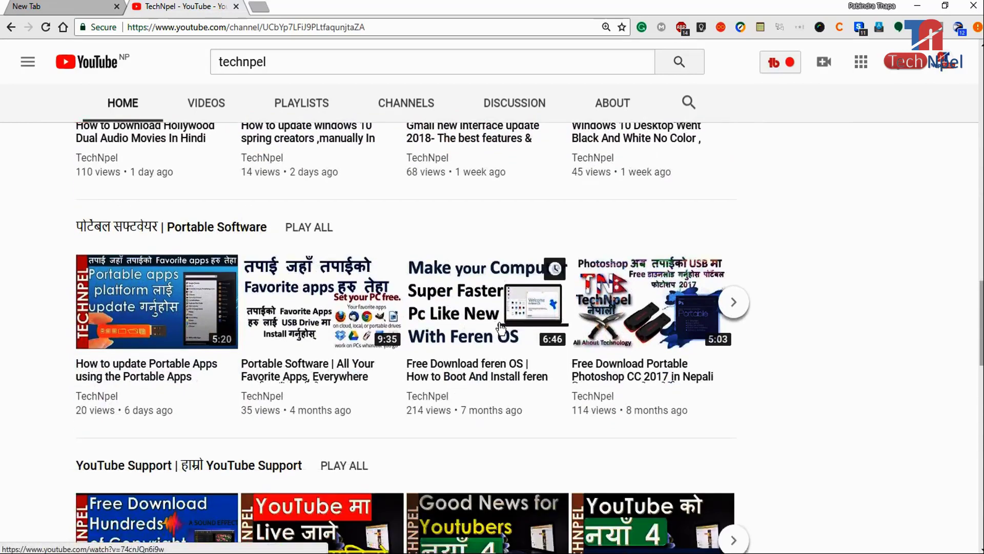
scroll(501, 328, "down", 1)
scroll(500, 328, "down", 1)
scroll(500, 328, "down", 2)
scroll(501, 328, "down", 1)
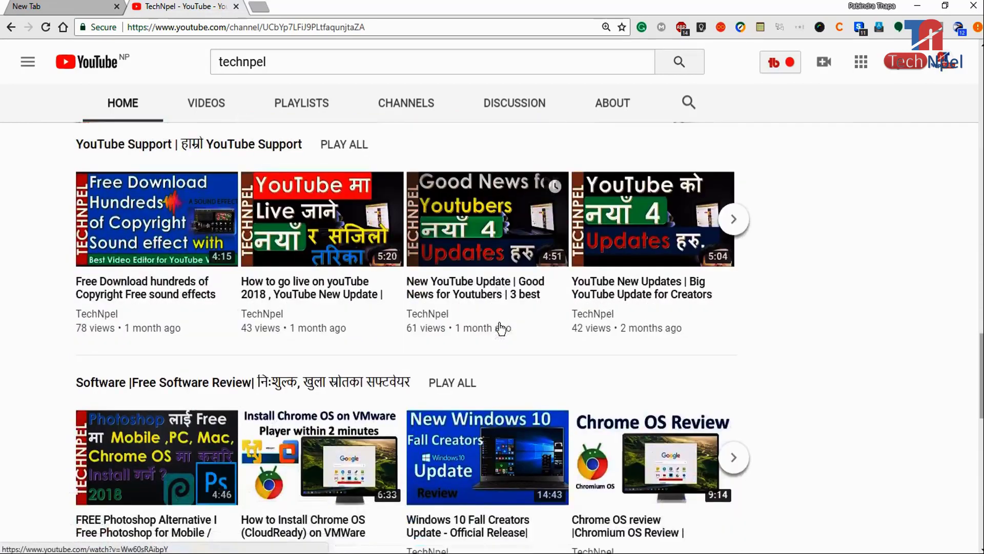
scroll(500, 323, "down", 3)
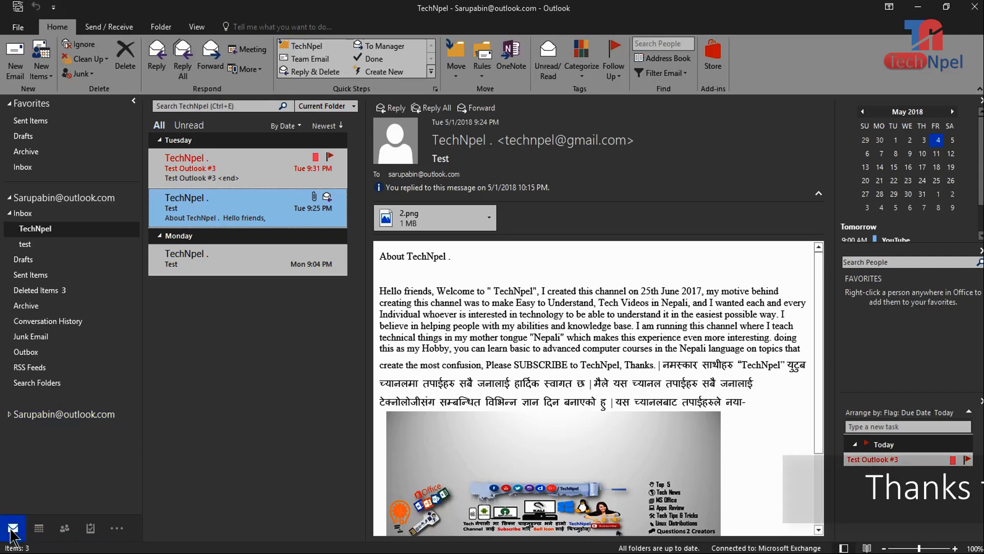
Pass through the Calendar and return to People's Contacts folder with its four entries.
left_click(39, 529)
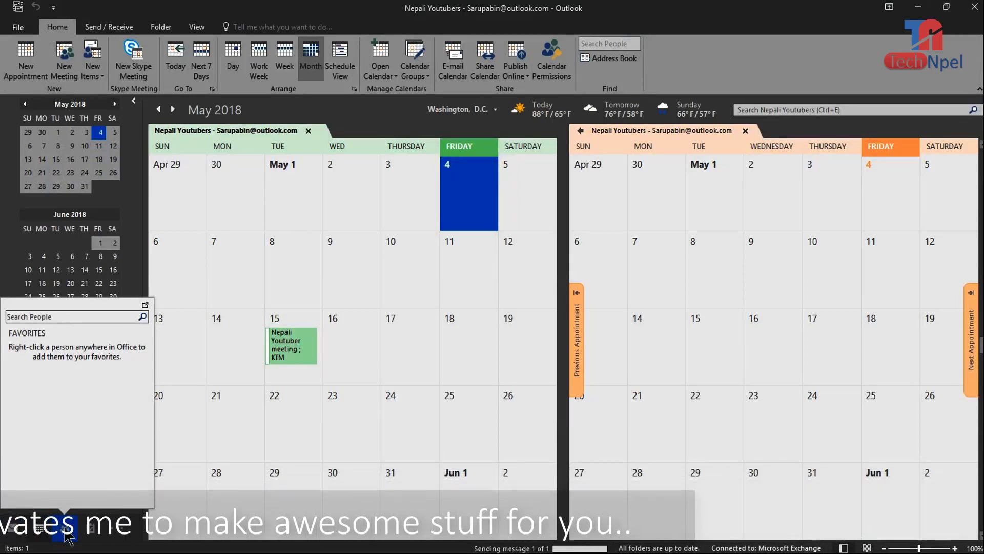
left_click(66, 533)
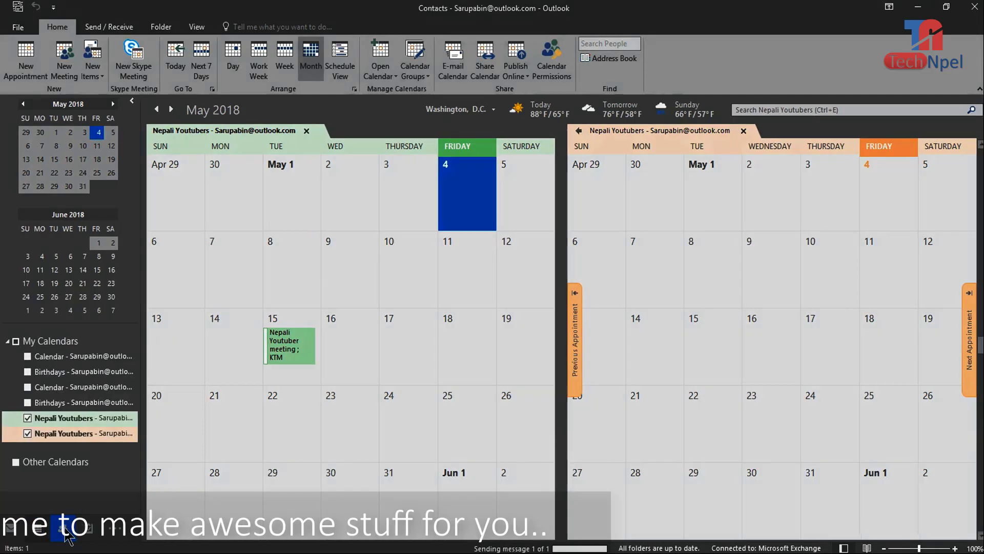
mouse_move(90, 529)
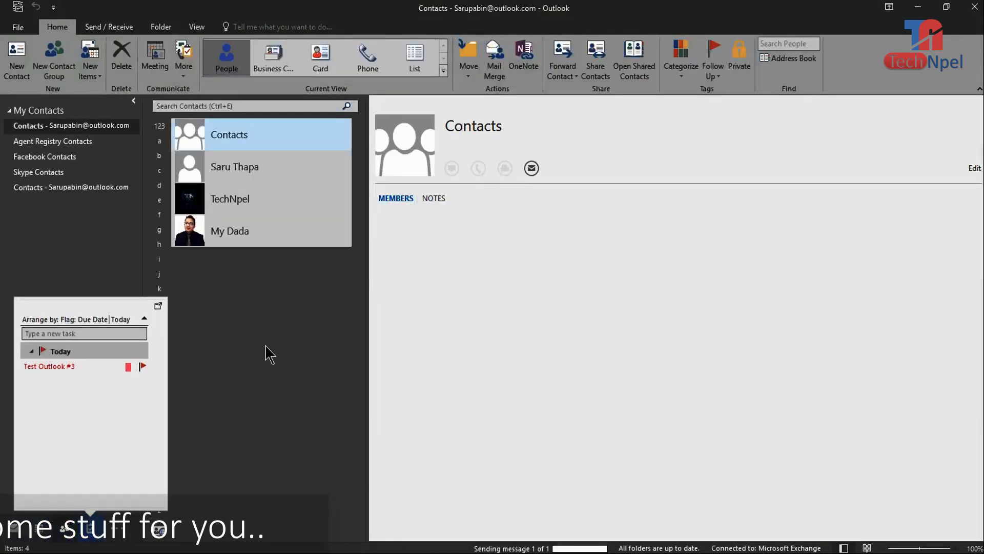
Close the Tasks peek and show the fourth contact's card in the reading pane.
left_click(39, 110)
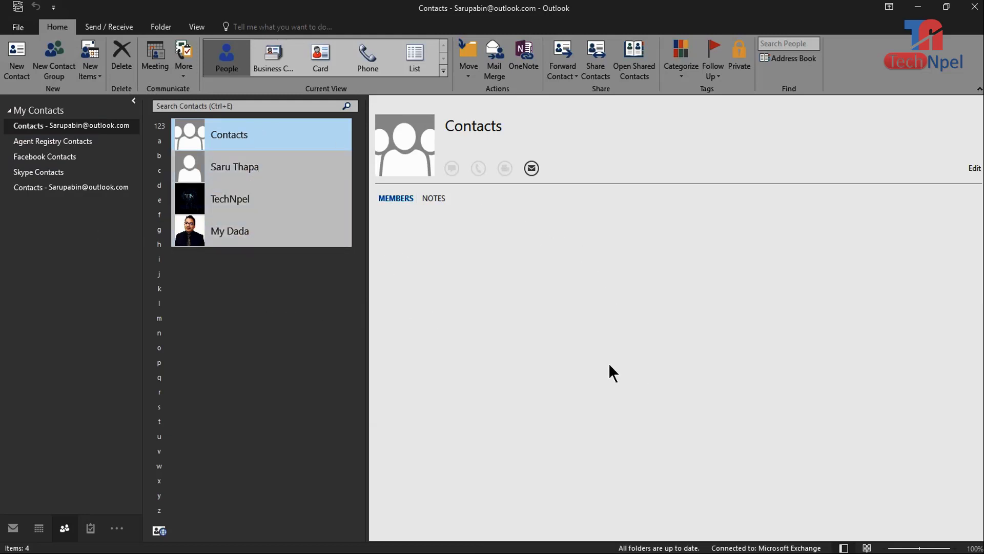
left_click(221, 233)
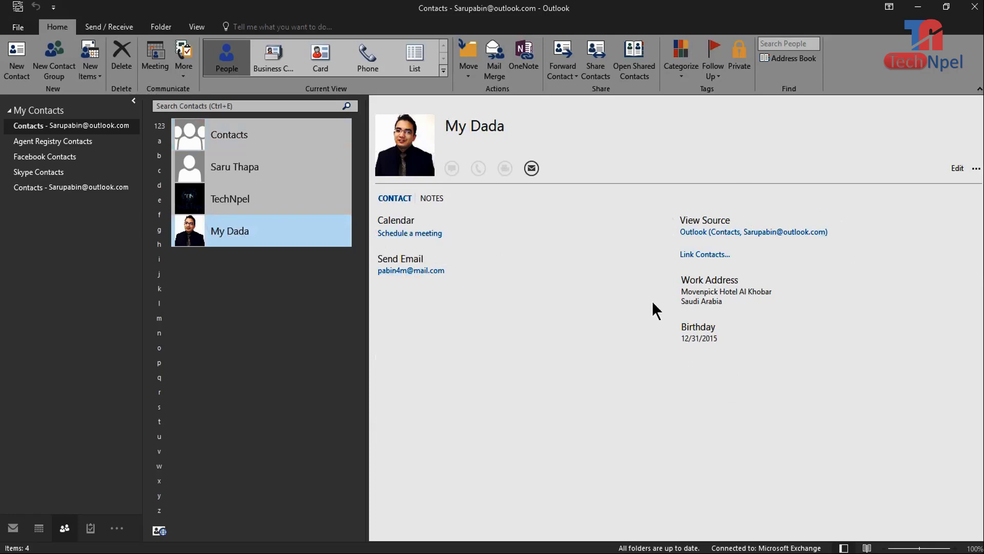
Display the TechNpel contact's card, with company YouTube and a mobile number.
left_click(234, 196)
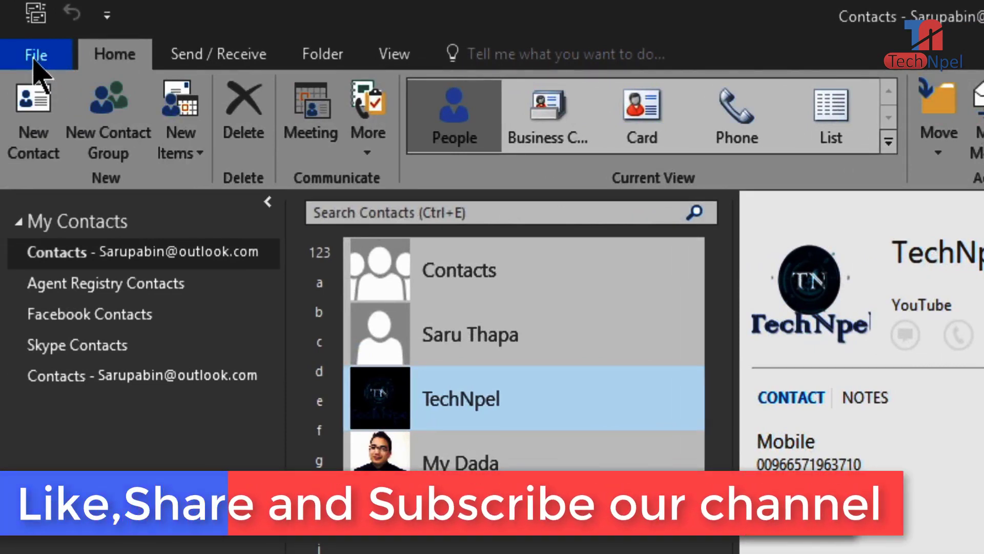
Launch the Import and Export Wizard from File > Open & Export > Import/Export.
left_click(38, 55)
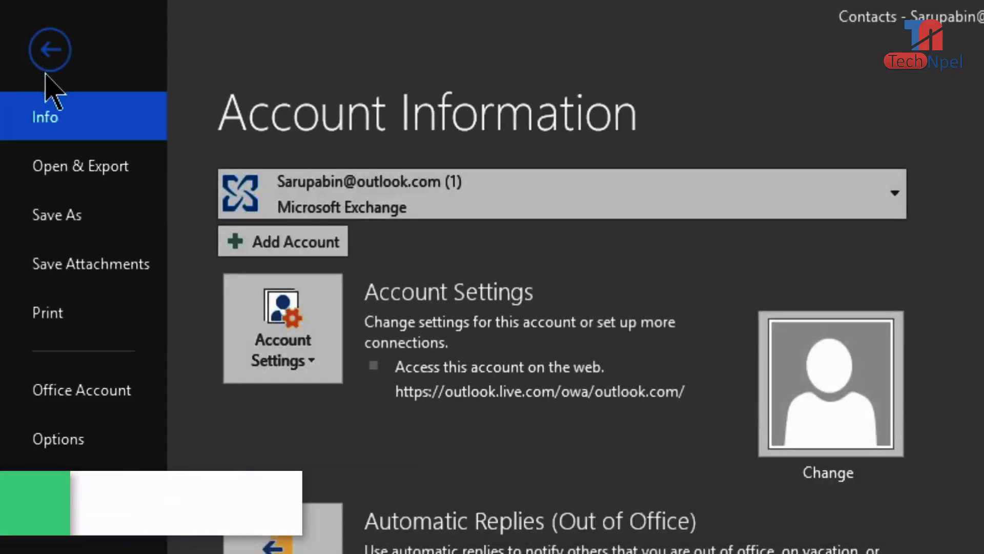
left_click(110, 170)
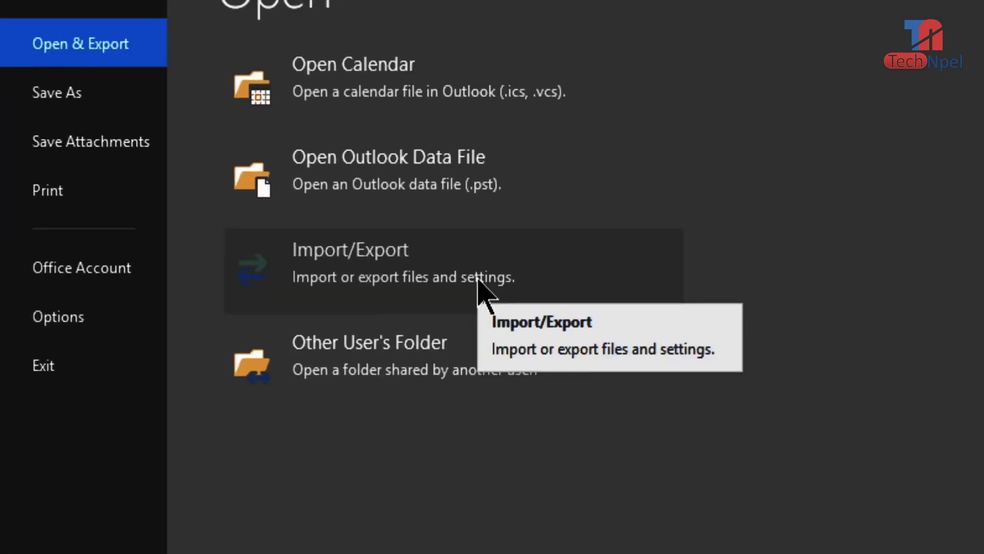
left_click(441, 279)
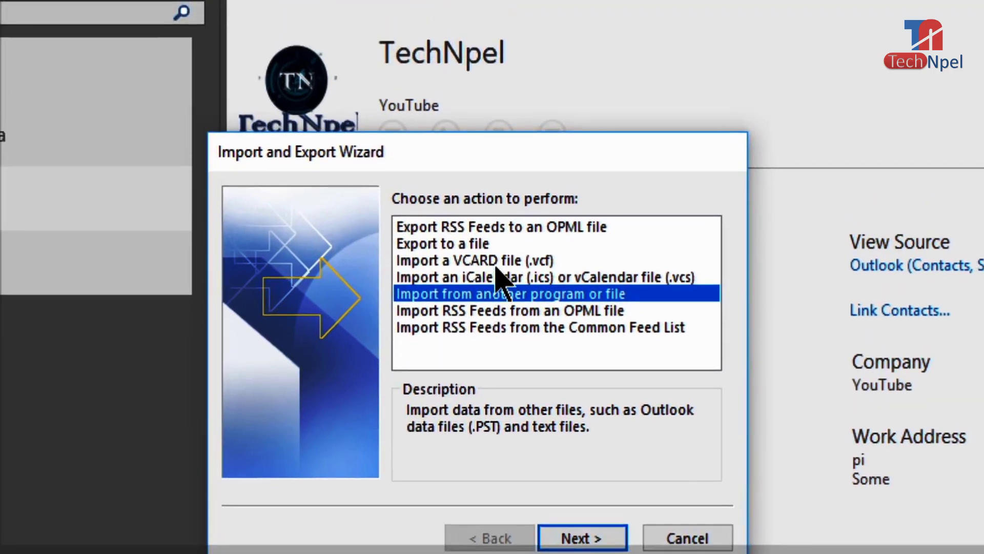
Browse the wizard's vCard import, RSS-to-OPML export and iCalendar import actions, then leave the wizard.
left_click(495, 277)
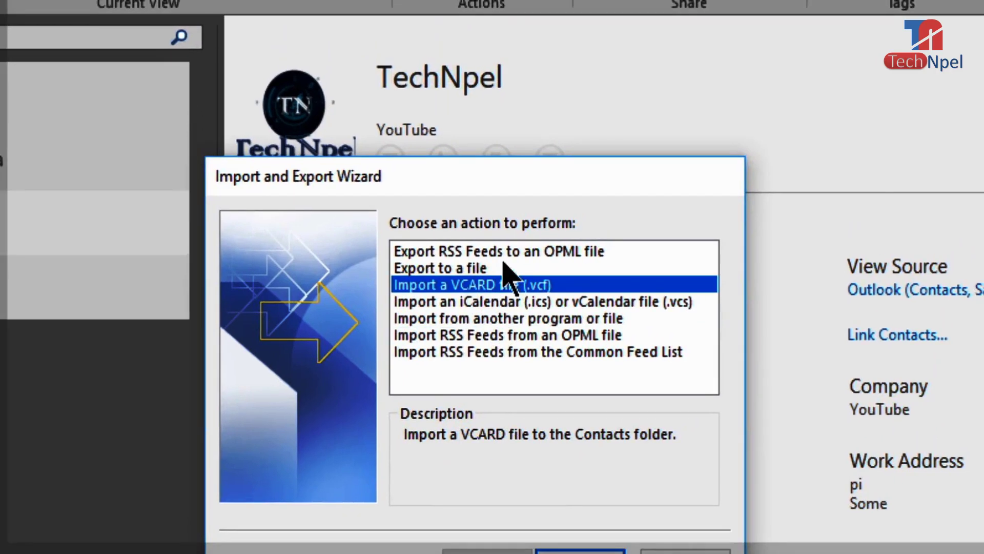
left_click(494, 242)
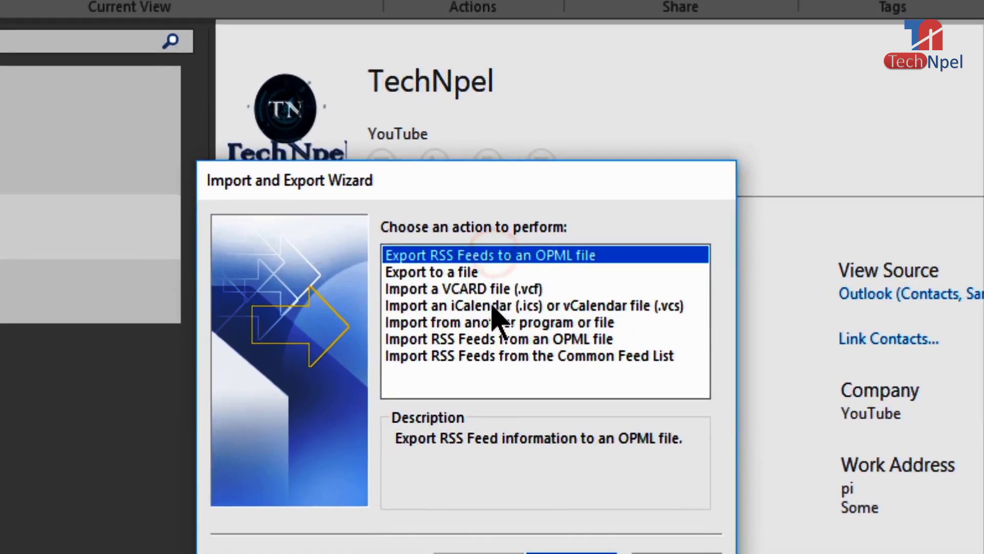
left_click(503, 293)
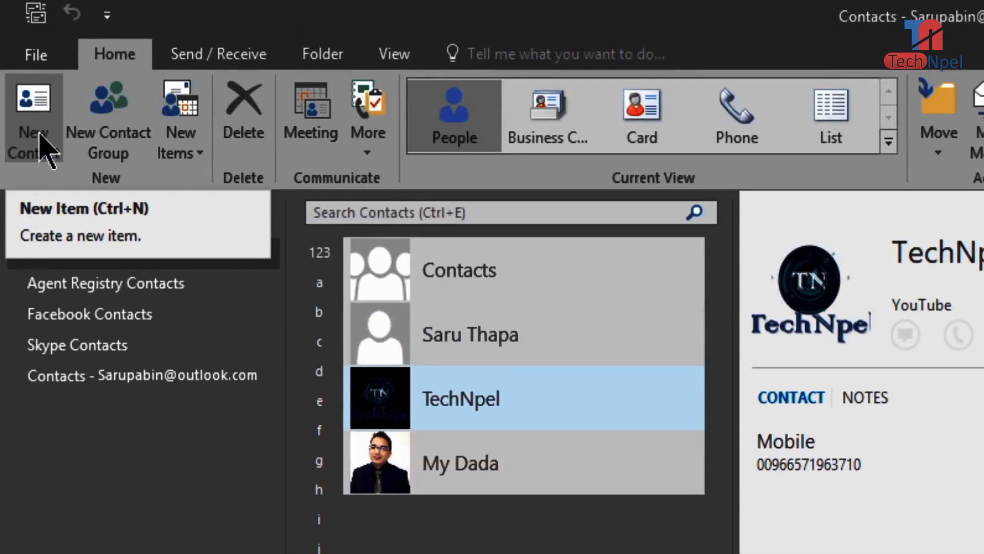
Start a new contact, step through its empty name, company, e-mail and phone fields, and save it blank.
left_click(41, 146)
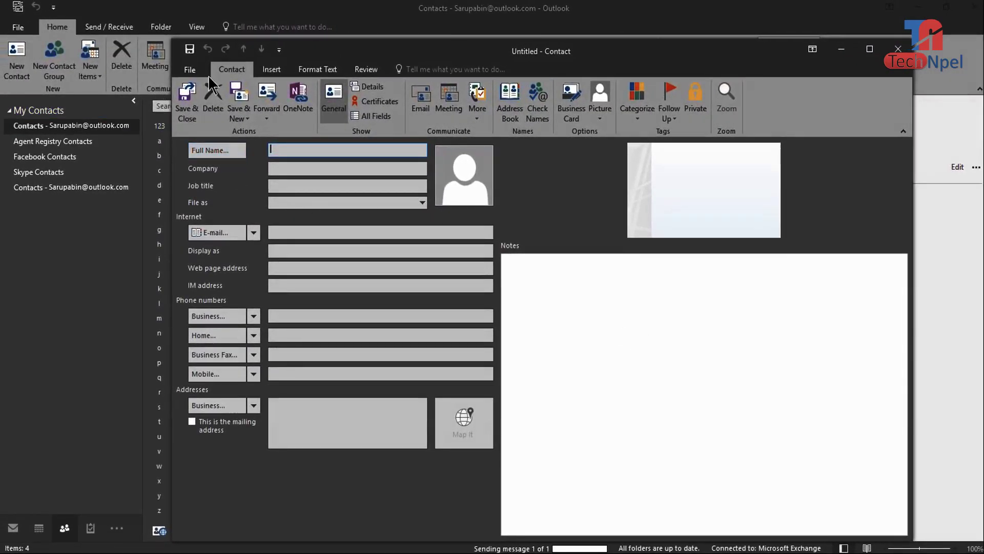
left_click_drag(520, 54, 463, 54)
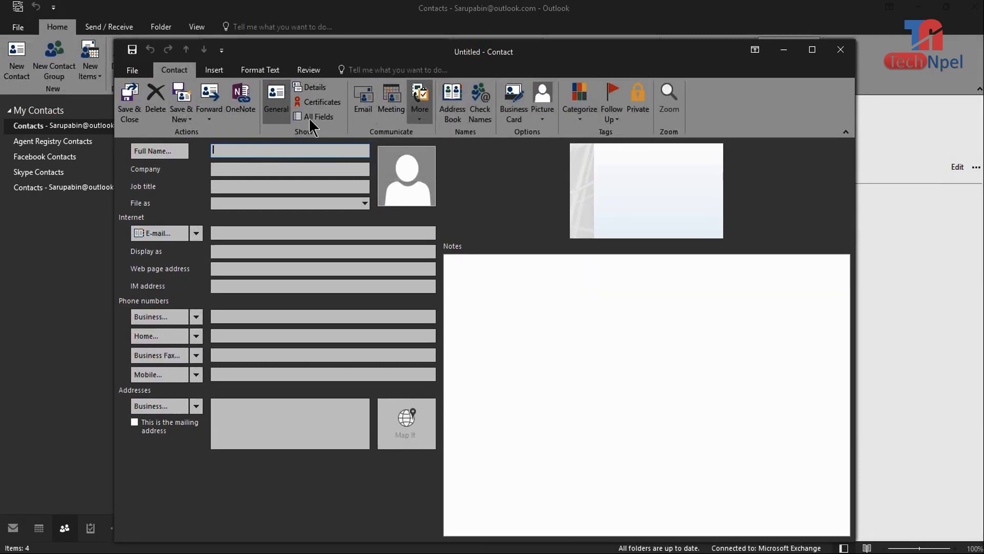
left_click(238, 151)
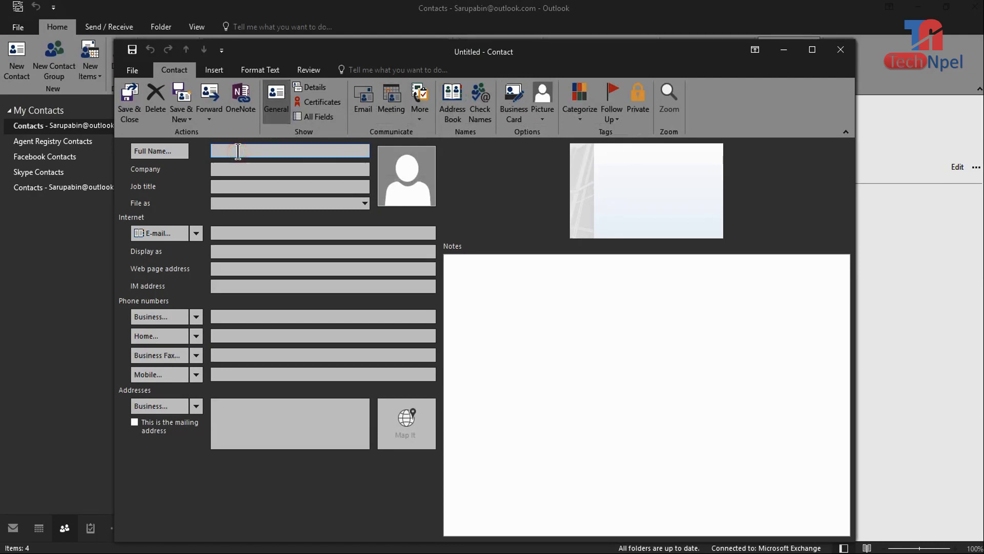
left_click(231, 167)
left_click(229, 151)
left_click(225, 184)
left_click(228, 203)
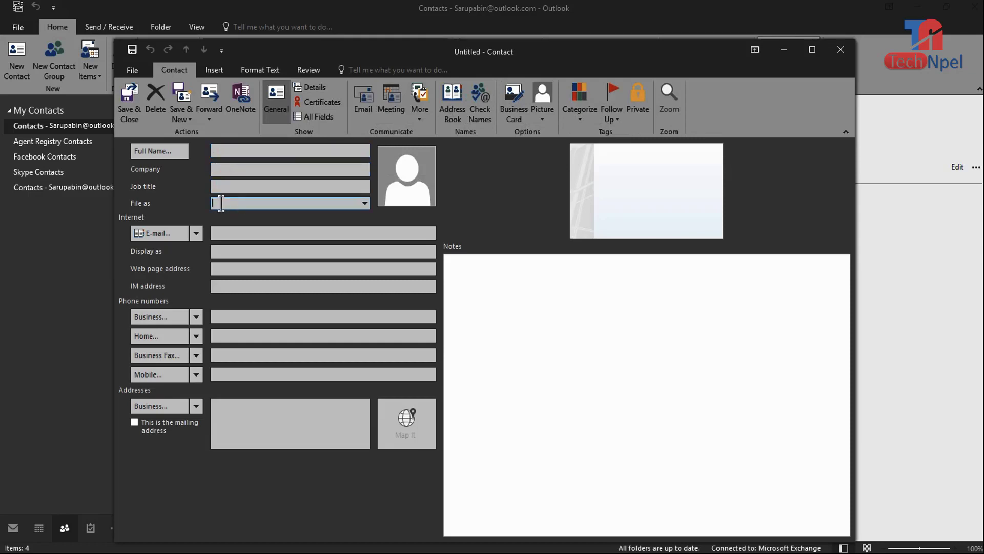
left_click(233, 228)
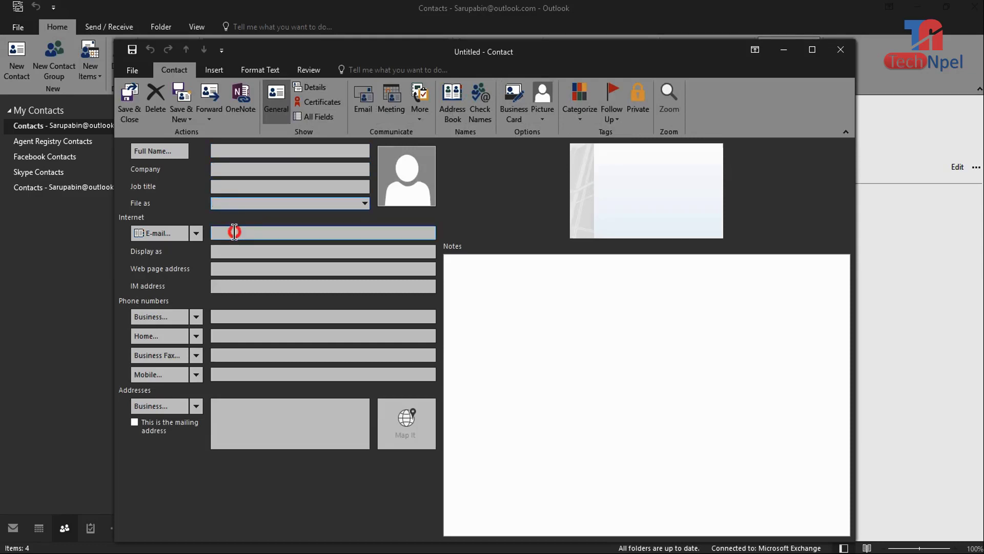
left_click(222, 268)
left_click(235, 313)
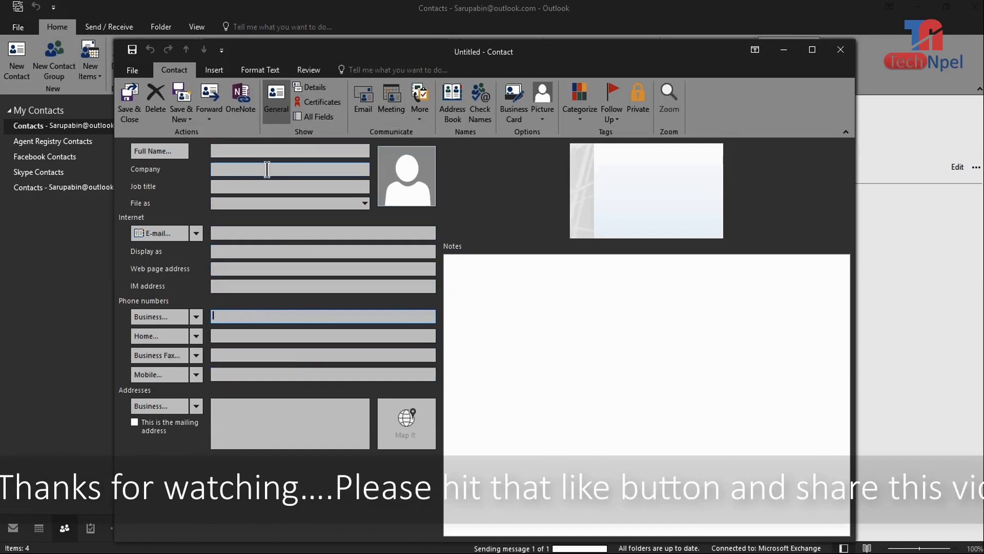
left_click(133, 109)
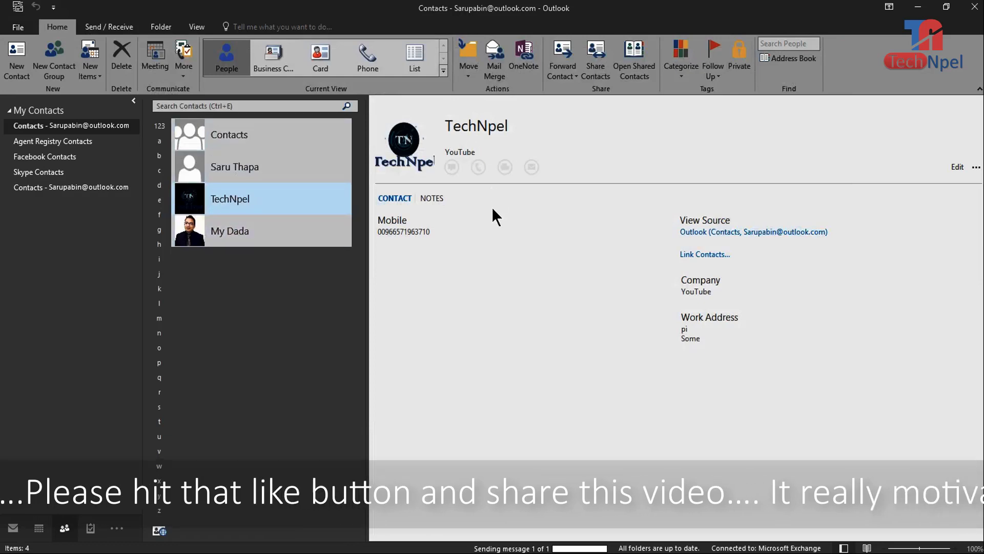
Open the TechNpel contact's card in edit mode.
left_click(214, 198)
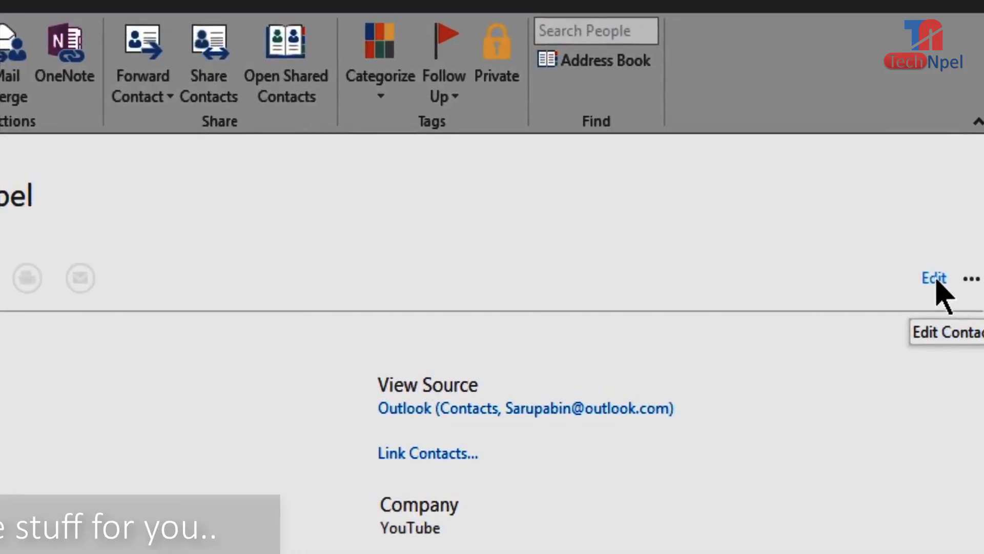
left_click(935, 278)
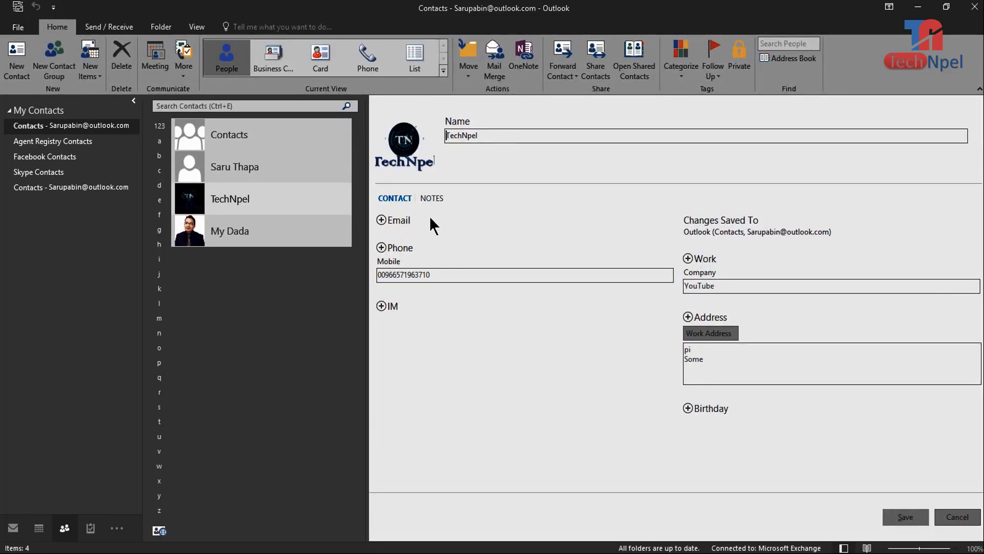
Add empty IM and Email fields to TechNpel's contact card.
left_click(382, 306)
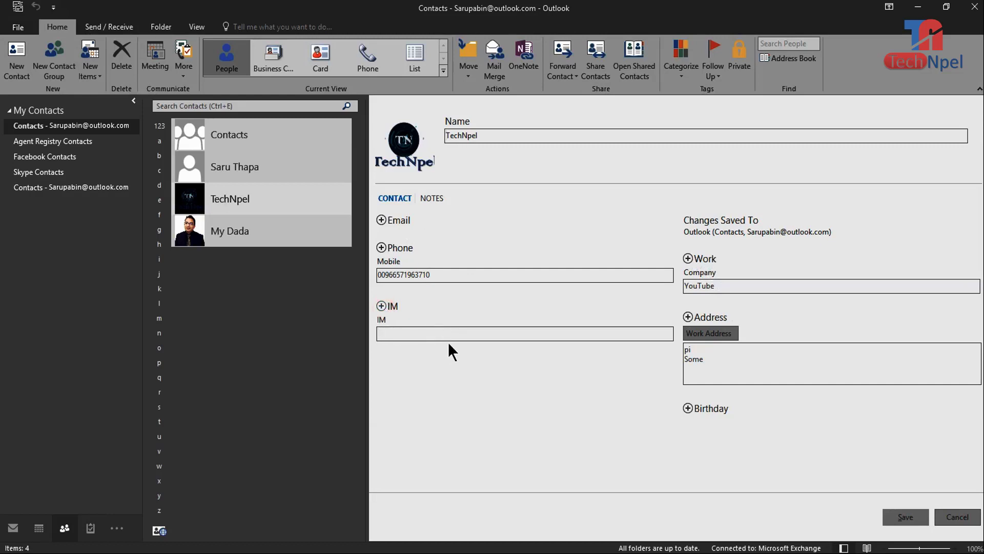
left_click(382, 219)
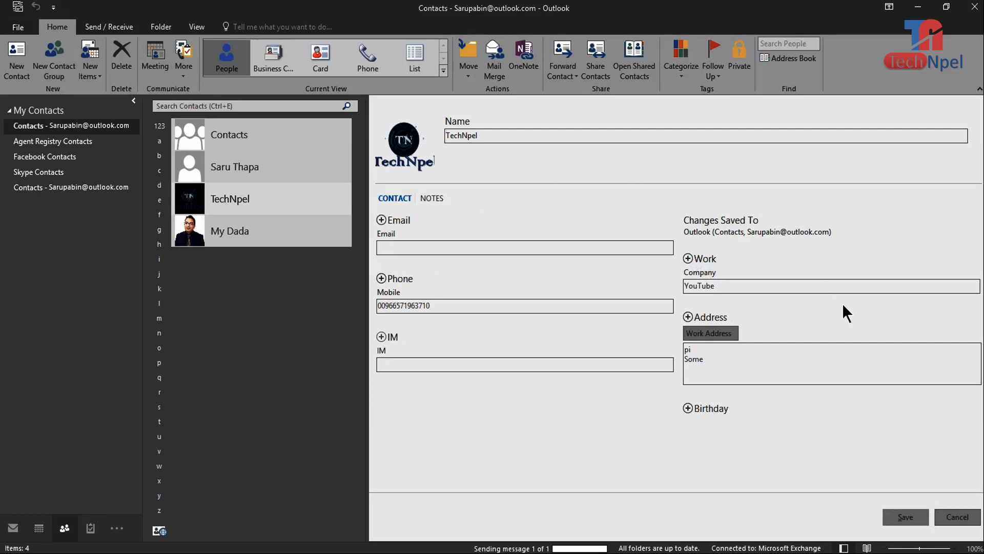
left_click(907, 516)
left_click(249, 340)
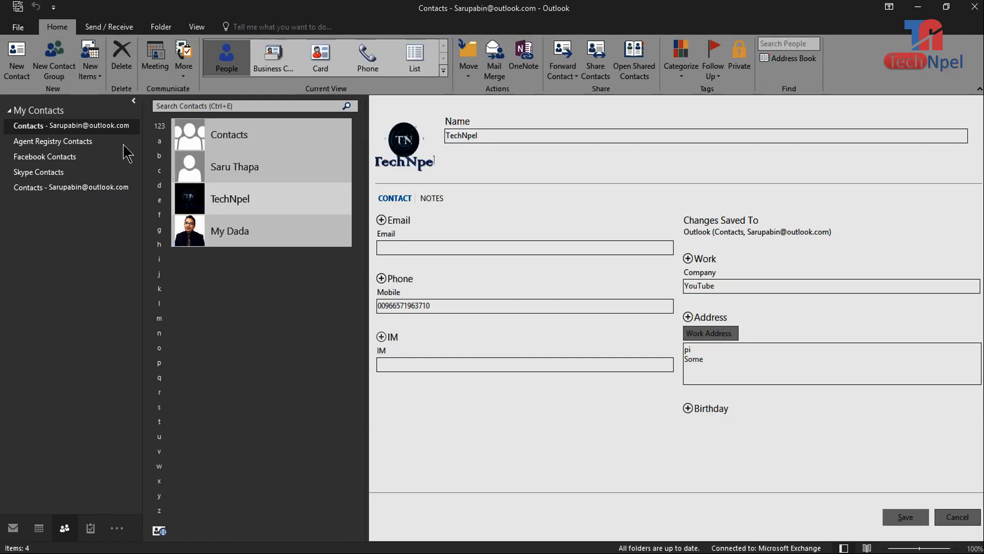
Create a contact group named 'Nepali Youtuber' and begin adding members from Outlook Contacts.
left_click(62, 72)
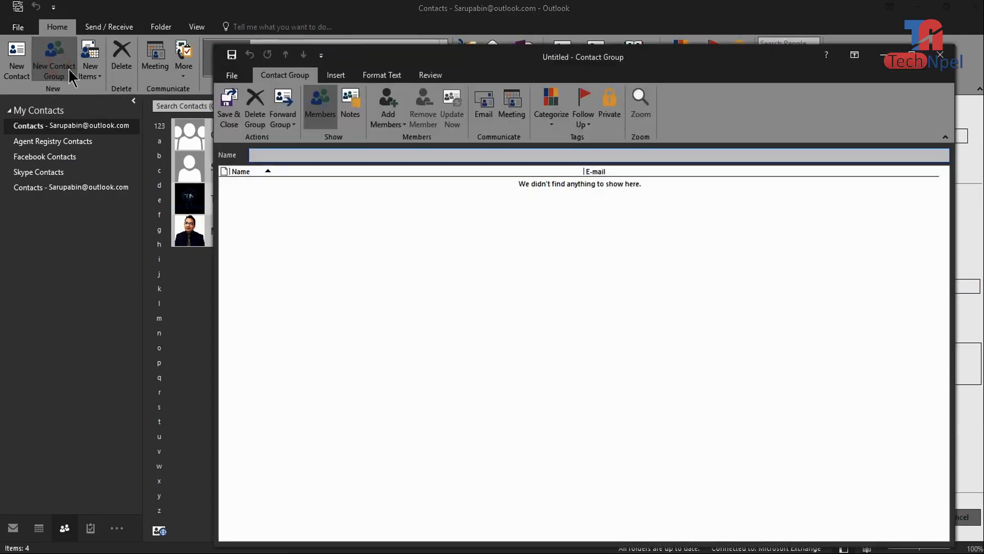
left_click(277, 156)
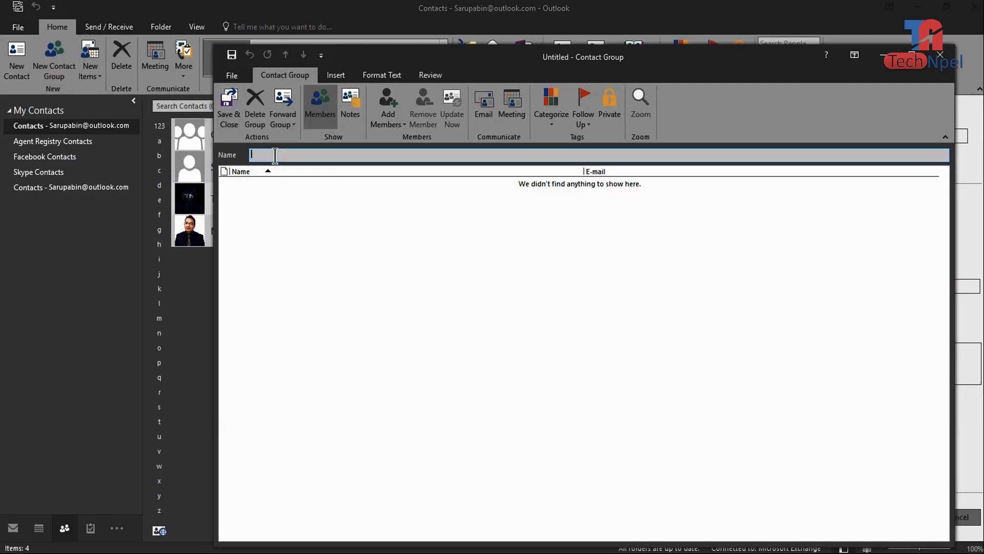
type("Nepali Youtuber")
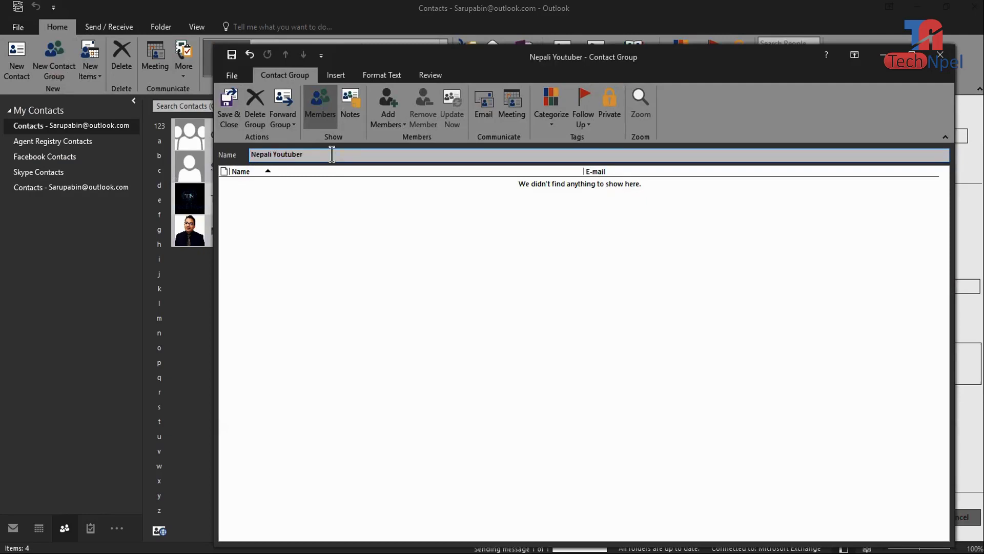
left_click_drag(331, 154, 249, 160)
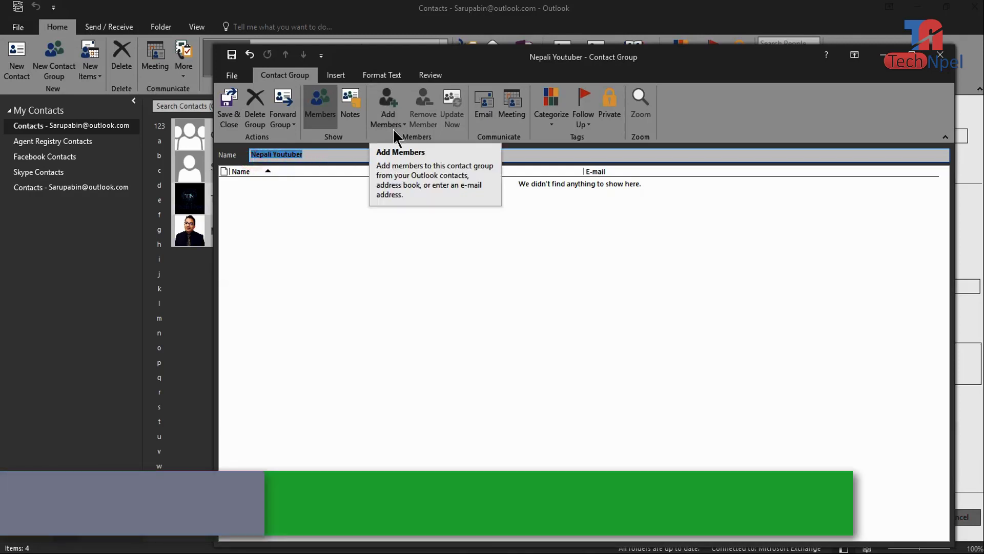
left_click(392, 117)
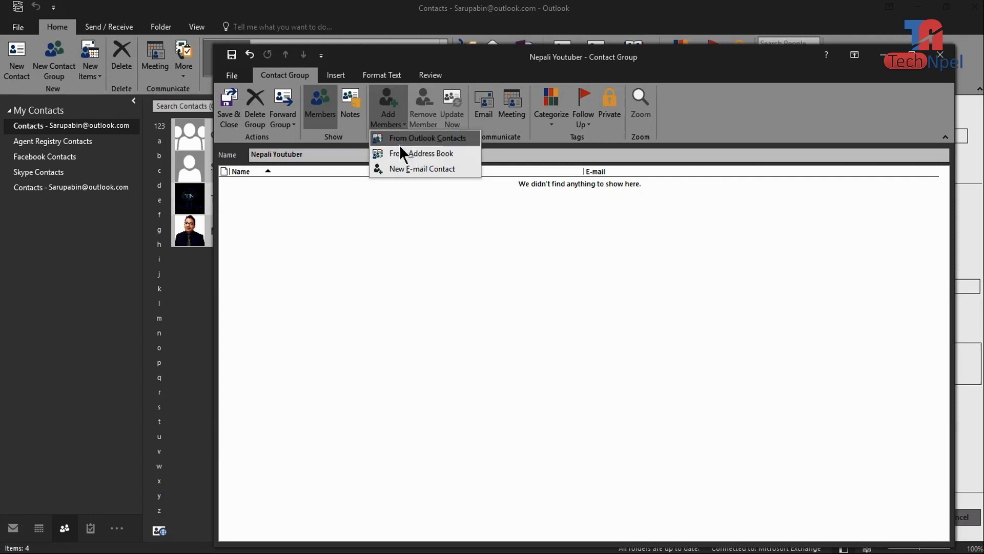
left_click(422, 139)
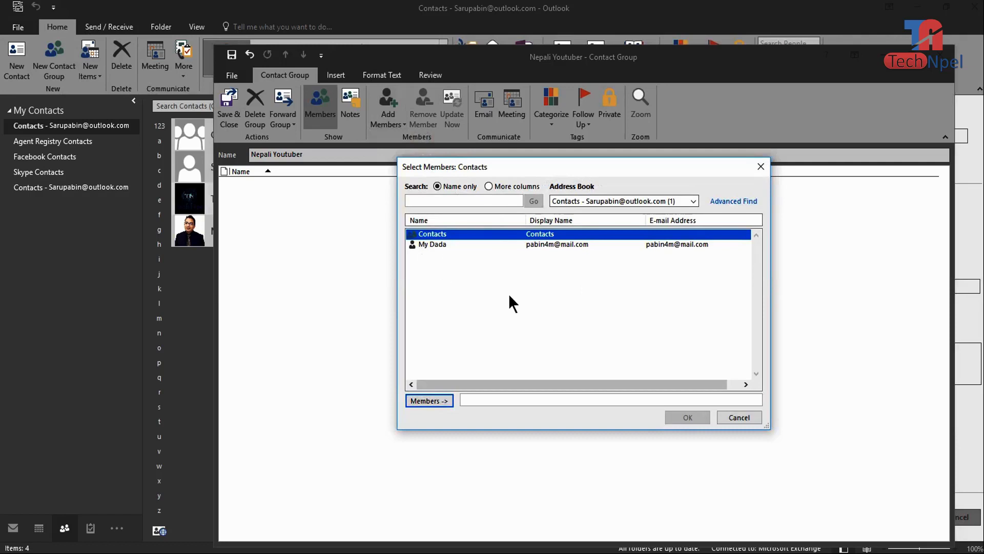
Add the contact with an e-mail address as a member and save the Nepali Youtuber group.
left_click(441, 245)
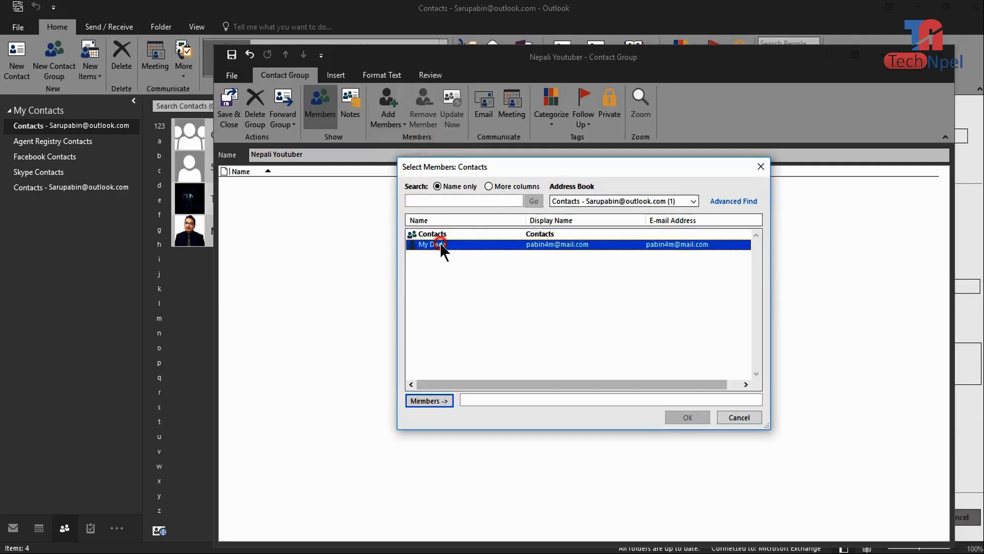
left_click(435, 400)
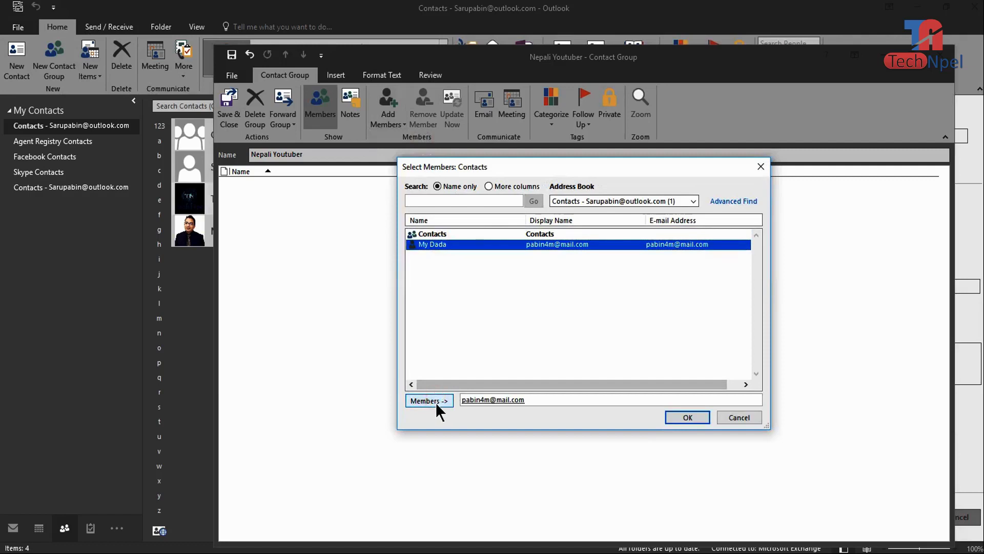
left_click(691, 416)
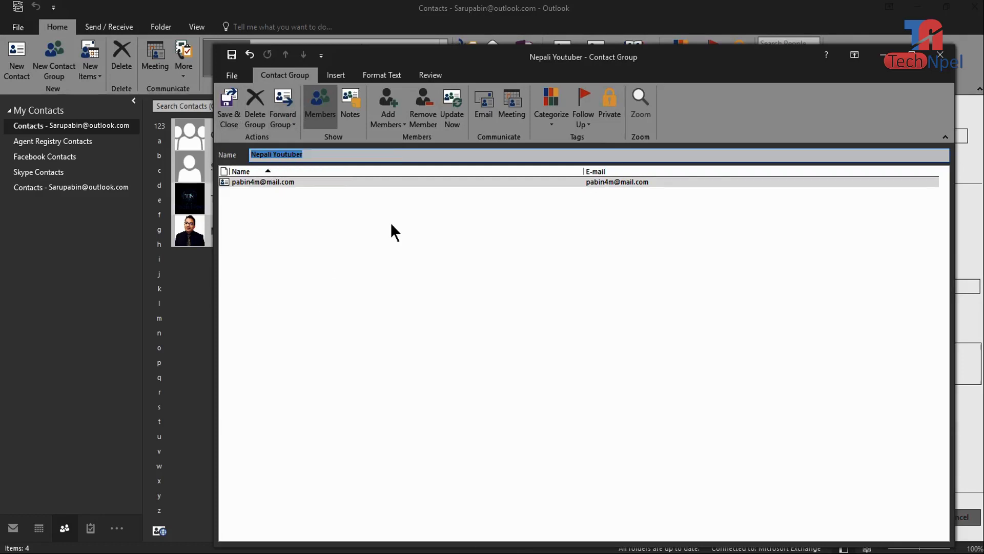
left_click(228, 103)
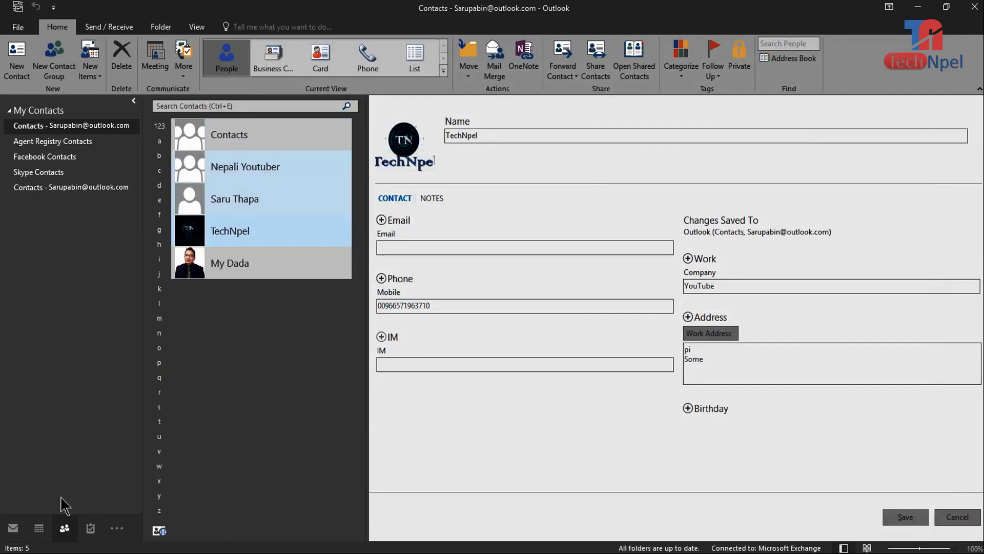
Start a new email and put the Nepali Youtuber group in its To field.
left_click(13, 529)
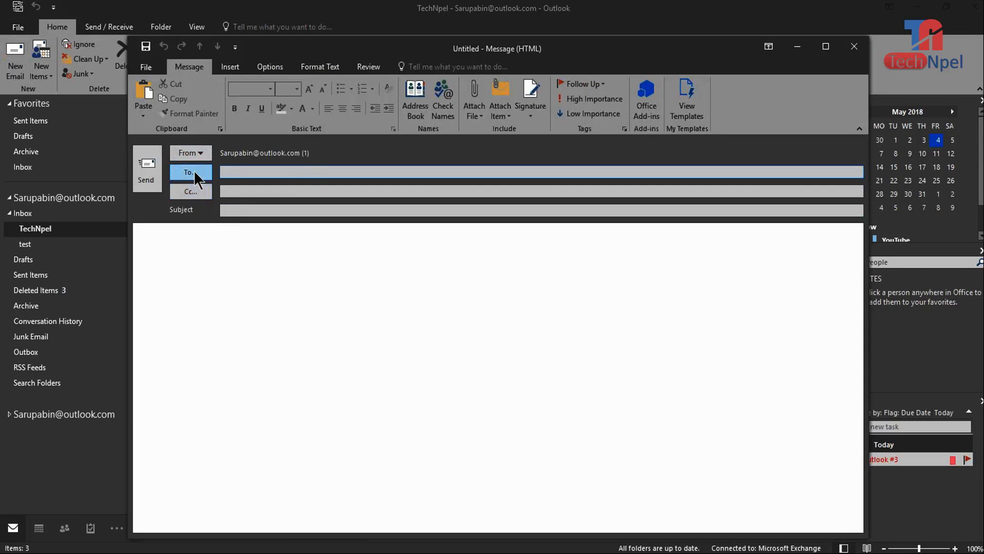
left_click(195, 173)
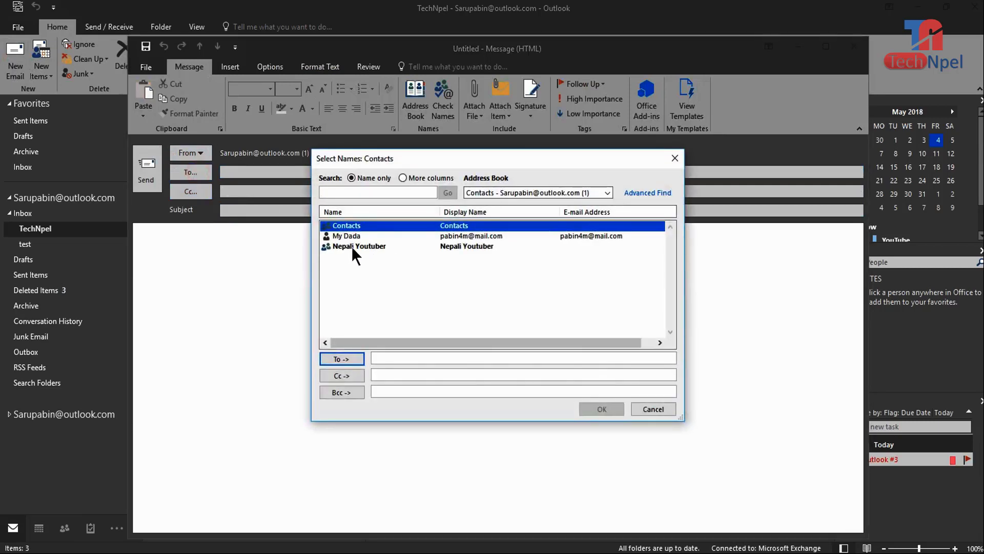
left_click(352, 247)
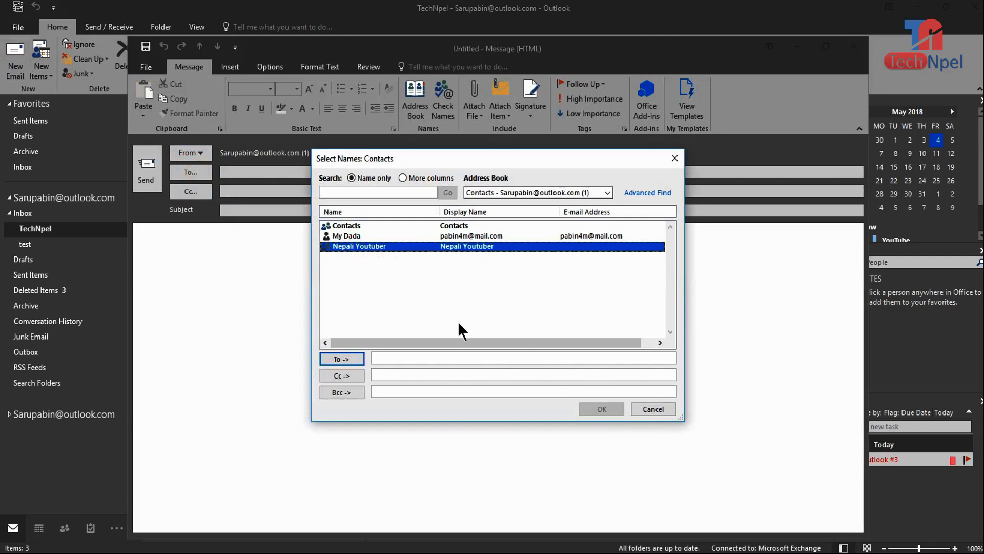
left_click(345, 357)
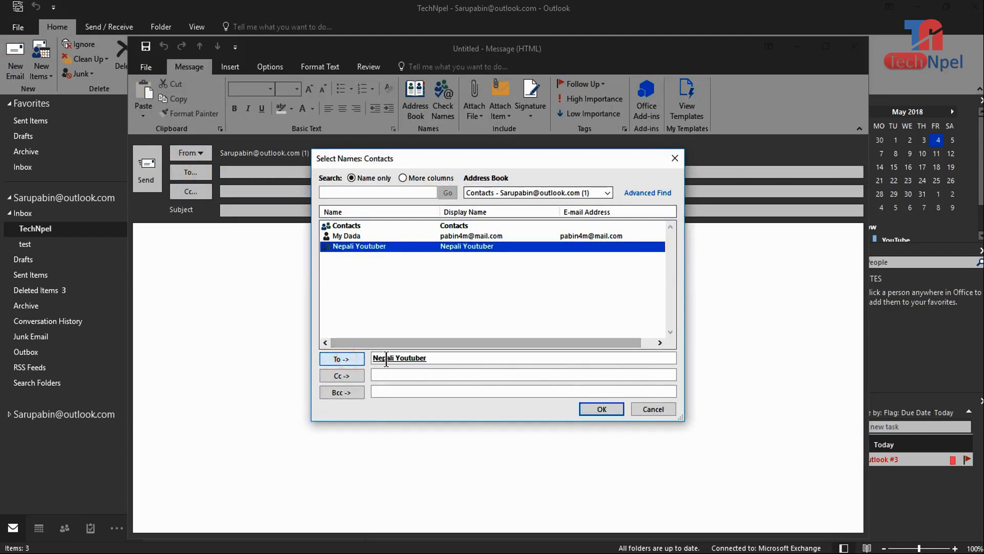
left_click(600, 409)
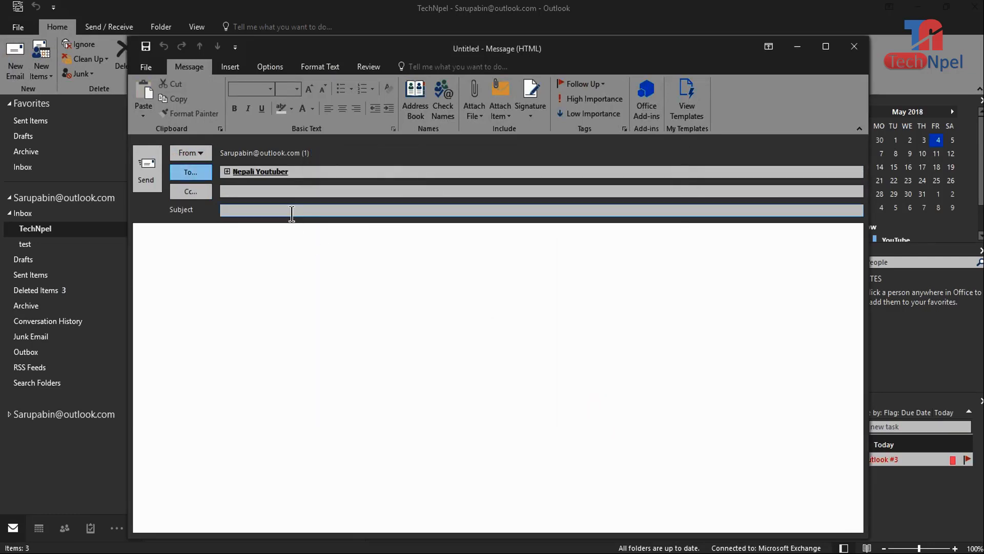